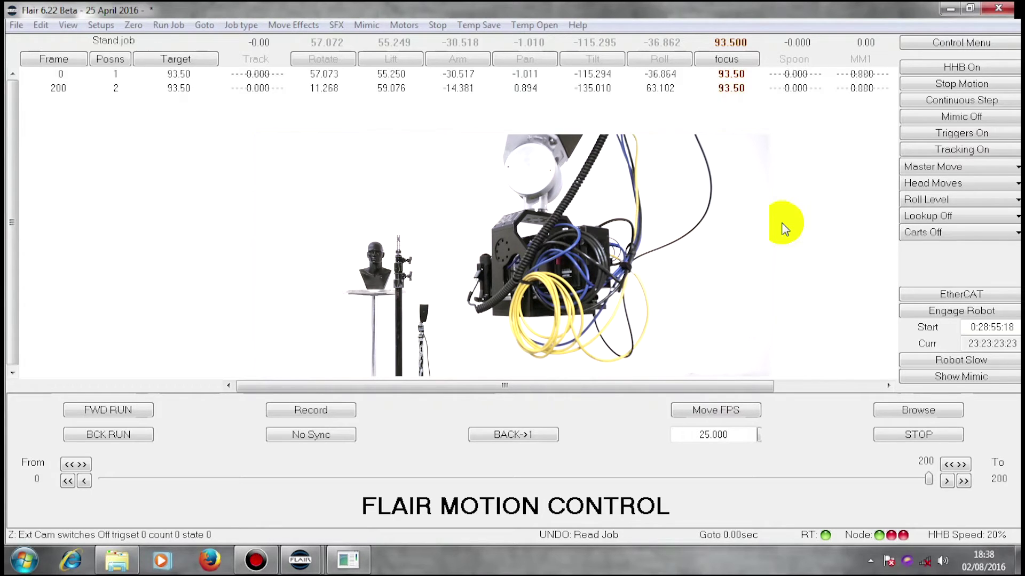
# Open the Output Triggers Setup for trigger #1 'bloop' (on 0.00, off 1.00) from Setups > Outputs.
pyautogui.click(100, 25)
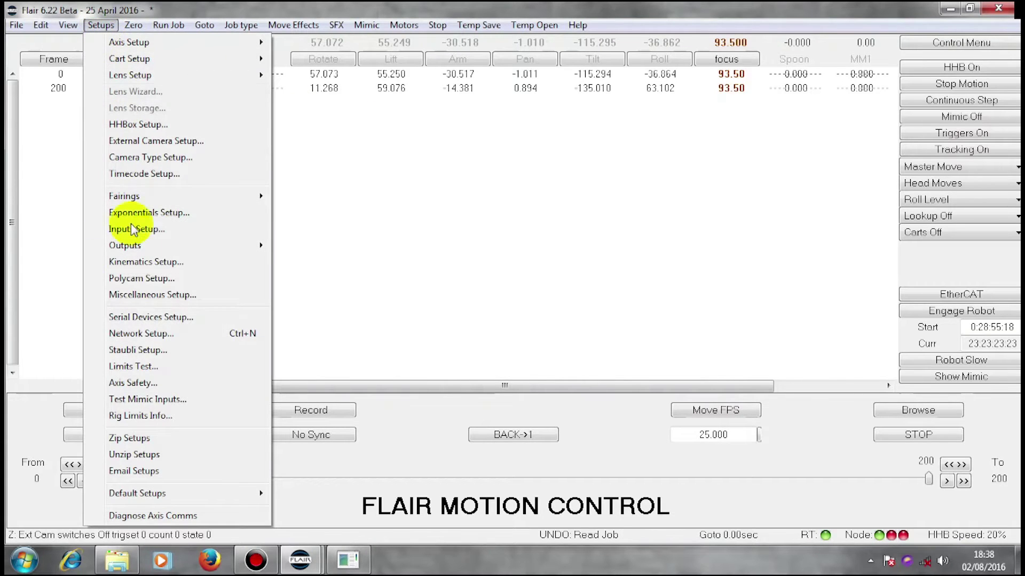
pyautogui.moveTo(146, 249)
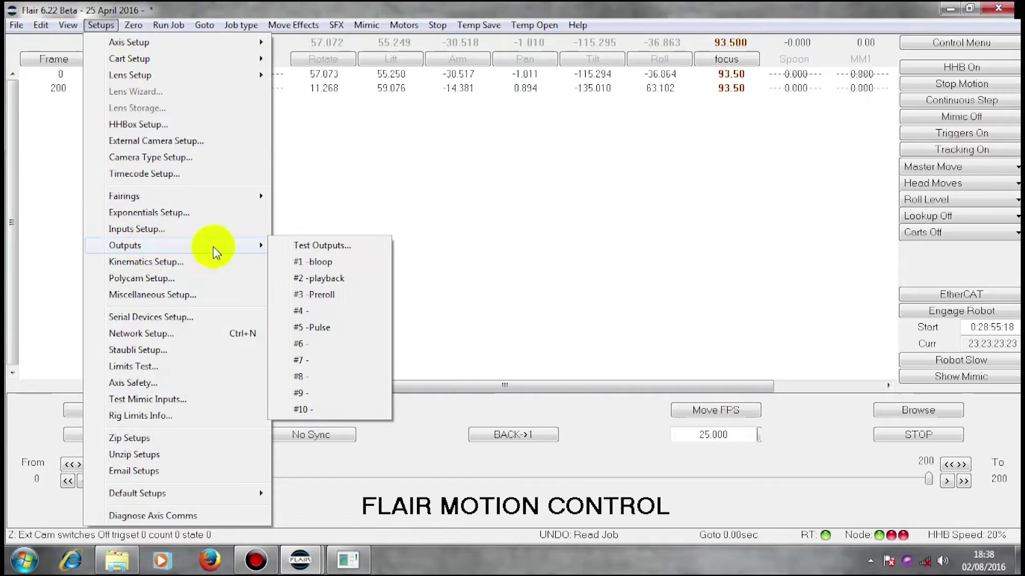
pyautogui.click(326, 262)
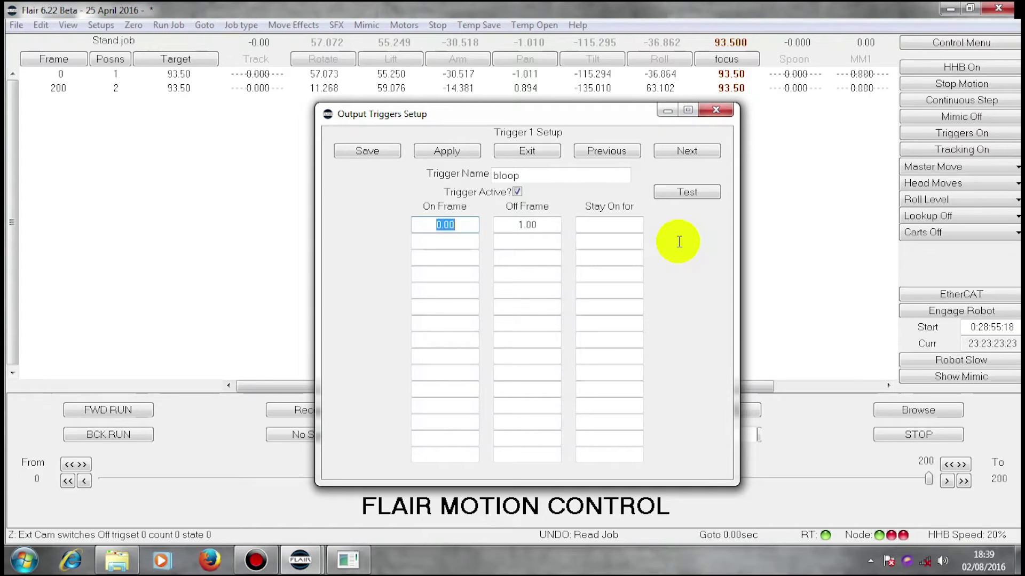
# Step through to trigger 2 'playback' (frames 5–10) and trigger 3 'Preroll' (frames -75 to -5).
pyautogui.click(689, 153)
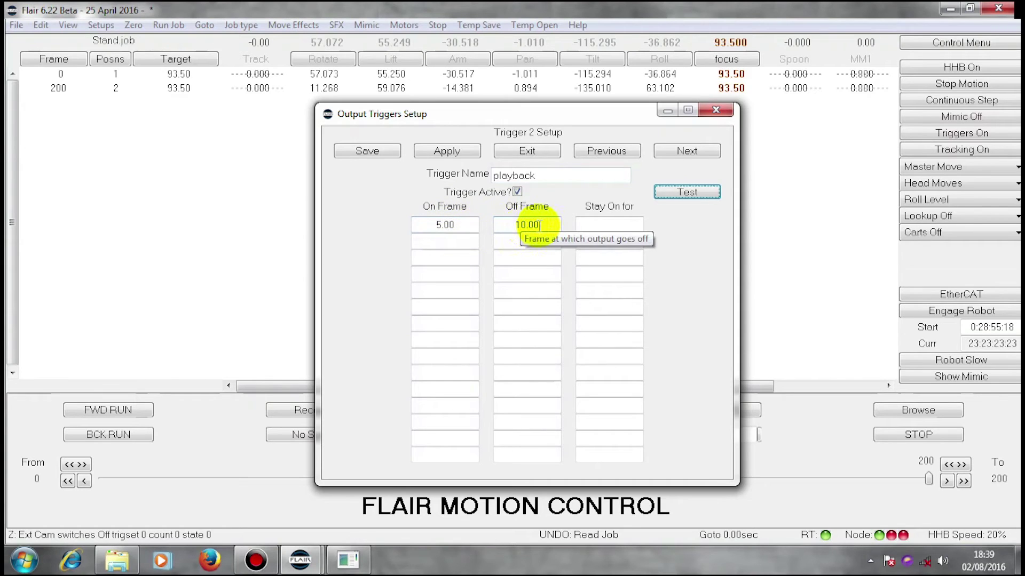
pyautogui.click(687, 151)
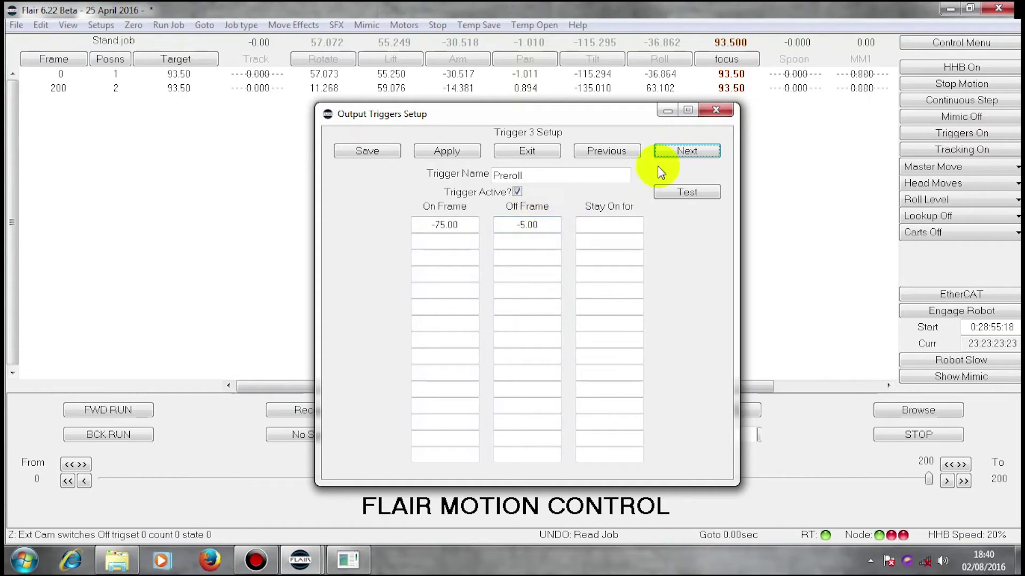
# Name trigger 4 'Pulse' with on frame 10 and off frame 20.
pyautogui.click(686, 151)
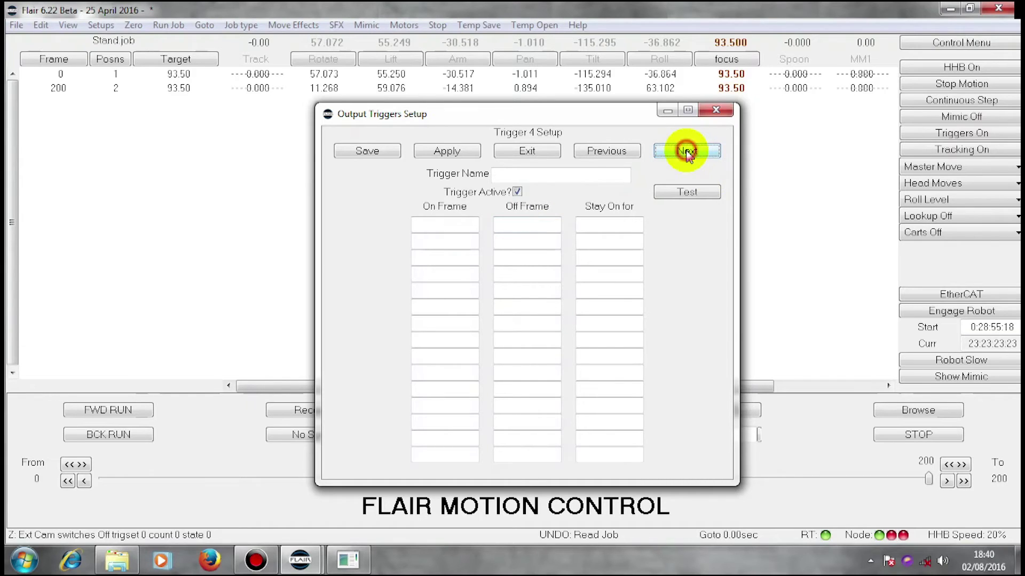
pyautogui.click(507, 176)
pyautogui.write('Pulse')
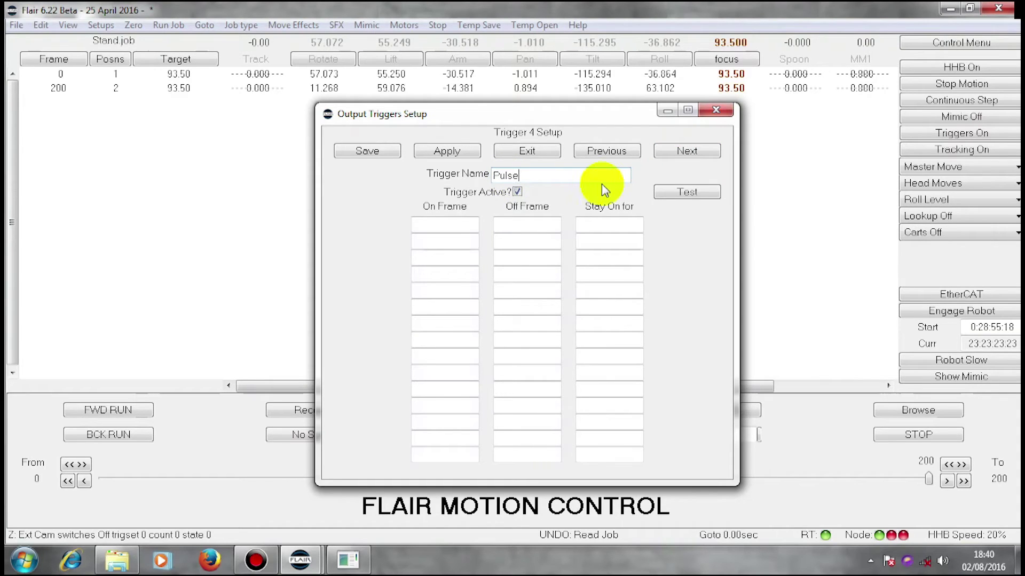
pyautogui.click(452, 223)
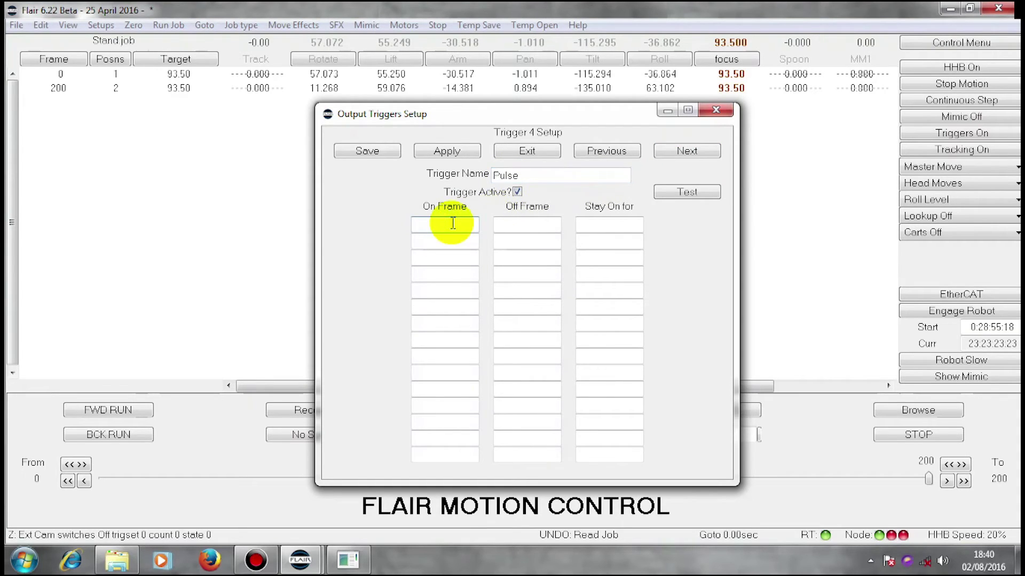
pyautogui.write('10')
pyautogui.click(534, 223)
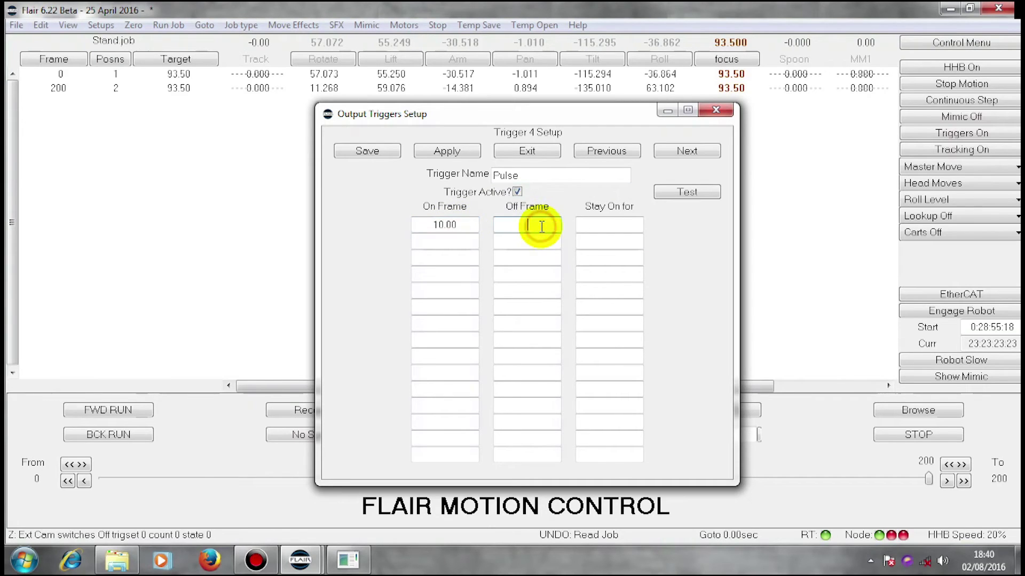
pyautogui.write('20')
# Add a second off frame entry of 20, then save and apply the Pulse trigger.
pyautogui.click(543, 243)
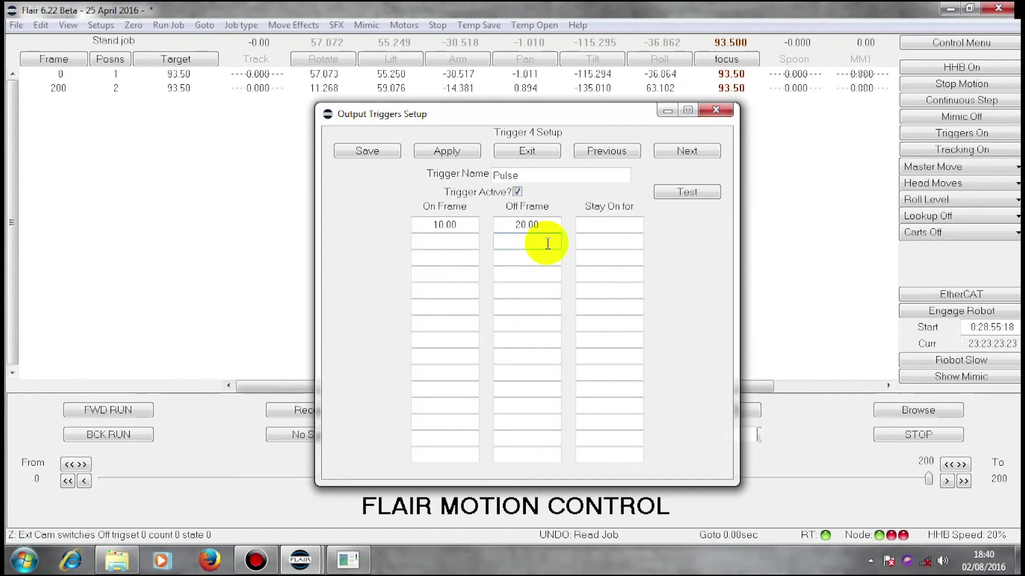
pyautogui.write('20')
pyautogui.press('Return')
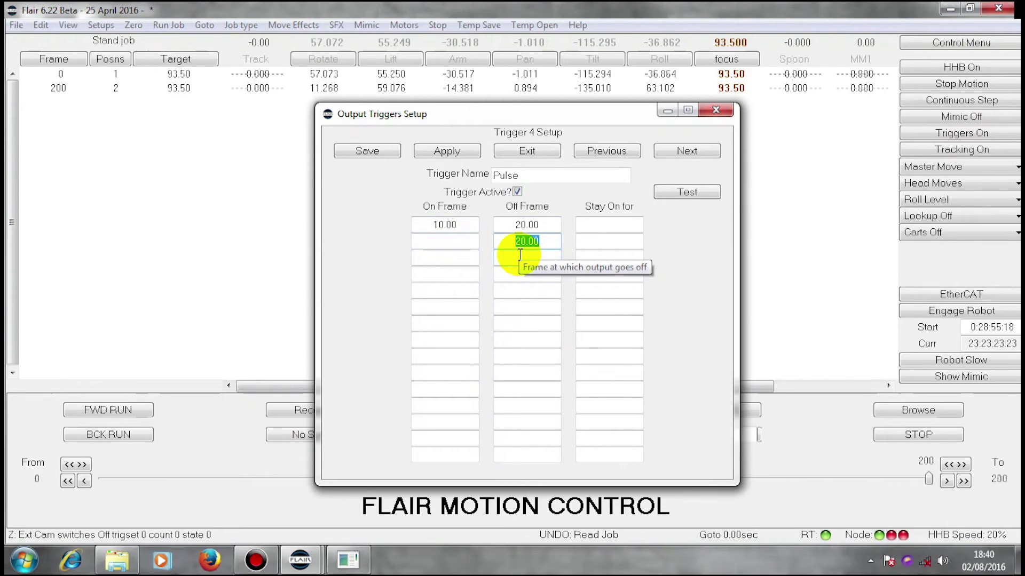
pyautogui.click(369, 150)
pyautogui.click(436, 153)
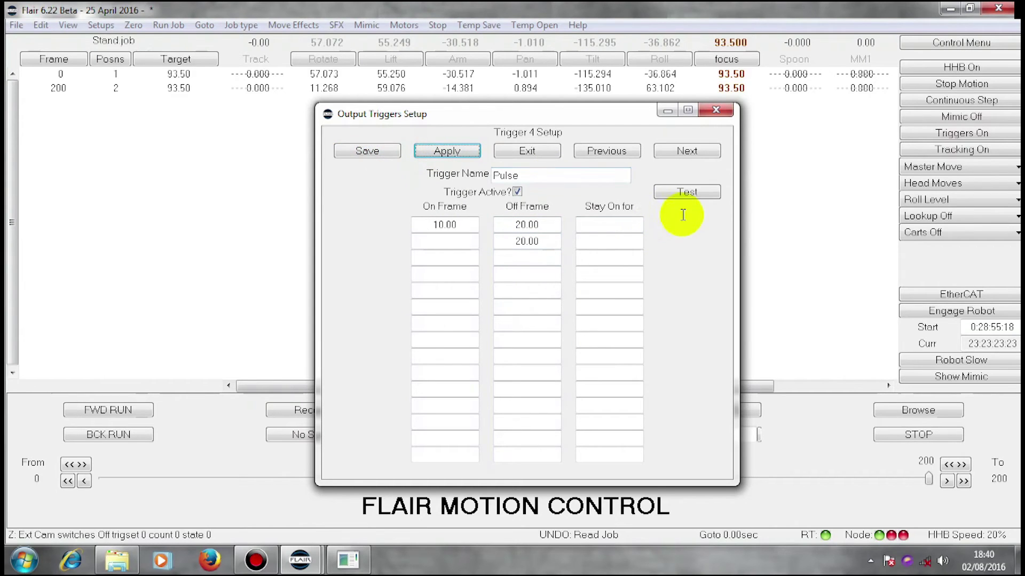
pyautogui.click(670, 152)
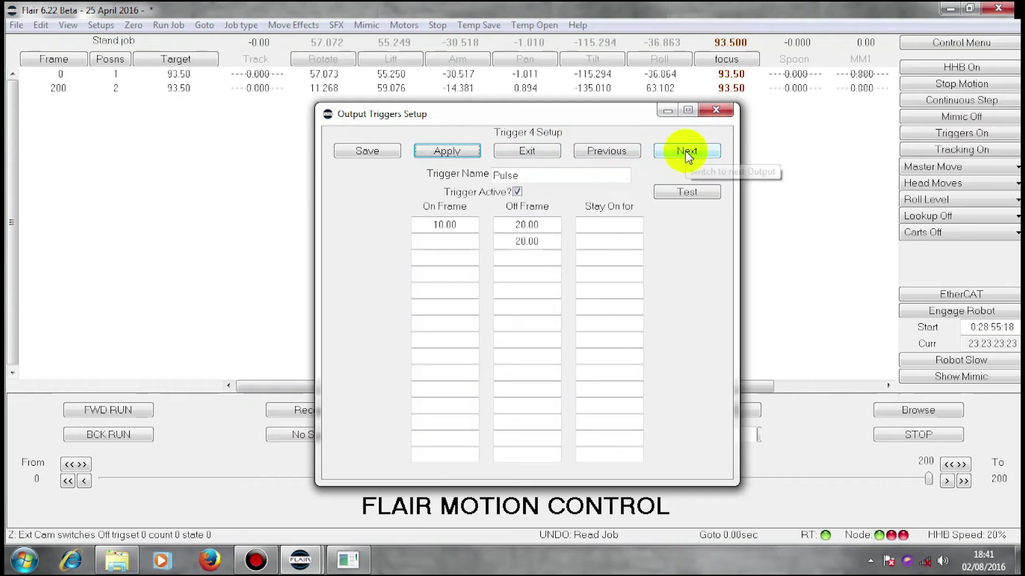
# Name trigger 5 'End' with on frame 199 and off frame 200, then save and apply it.
pyautogui.click(526, 172)
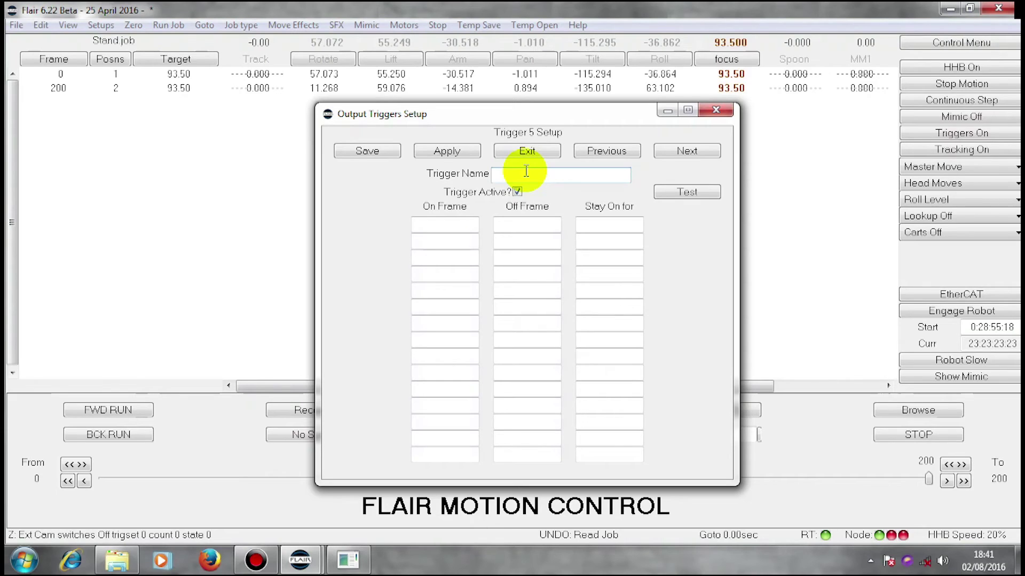
pyautogui.write('End')
pyautogui.click(455, 226)
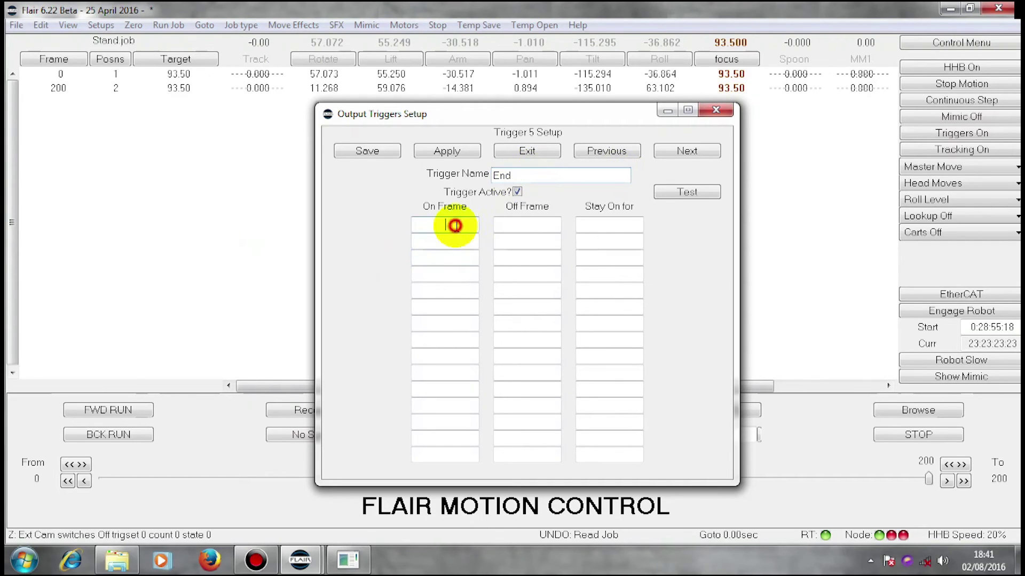
pyautogui.write('199')
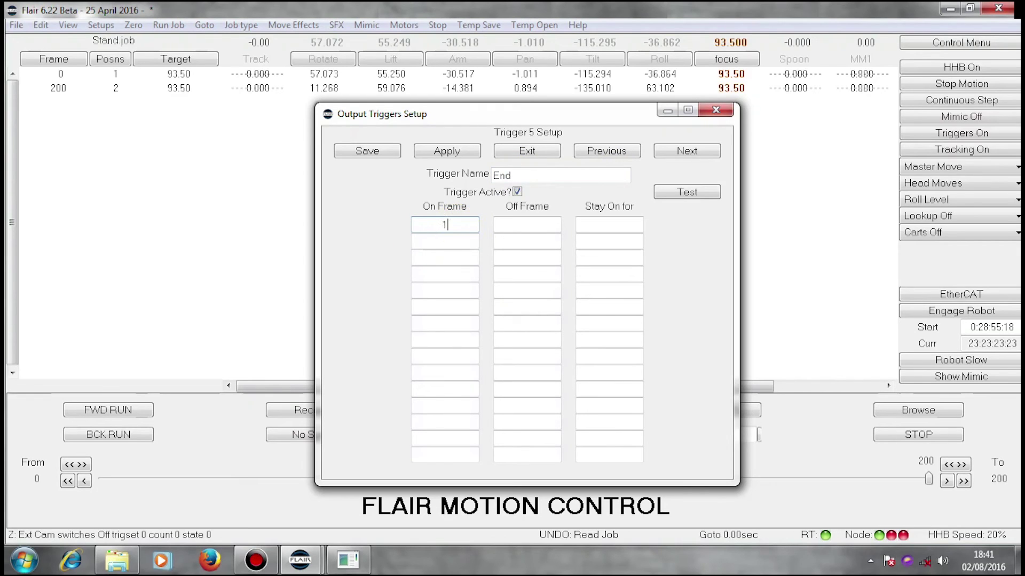
pyautogui.click(510, 226)
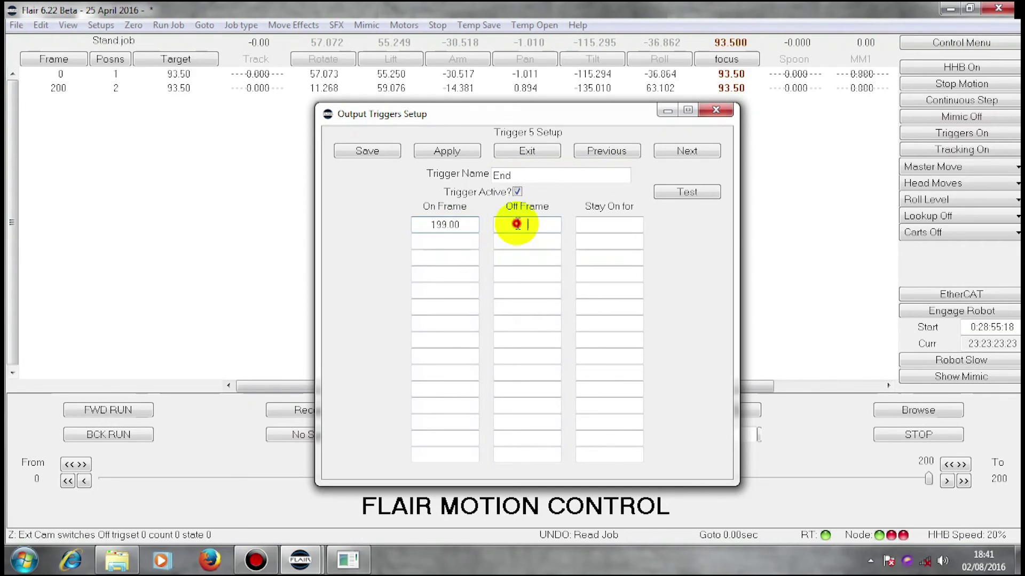
pyautogui.write('200')
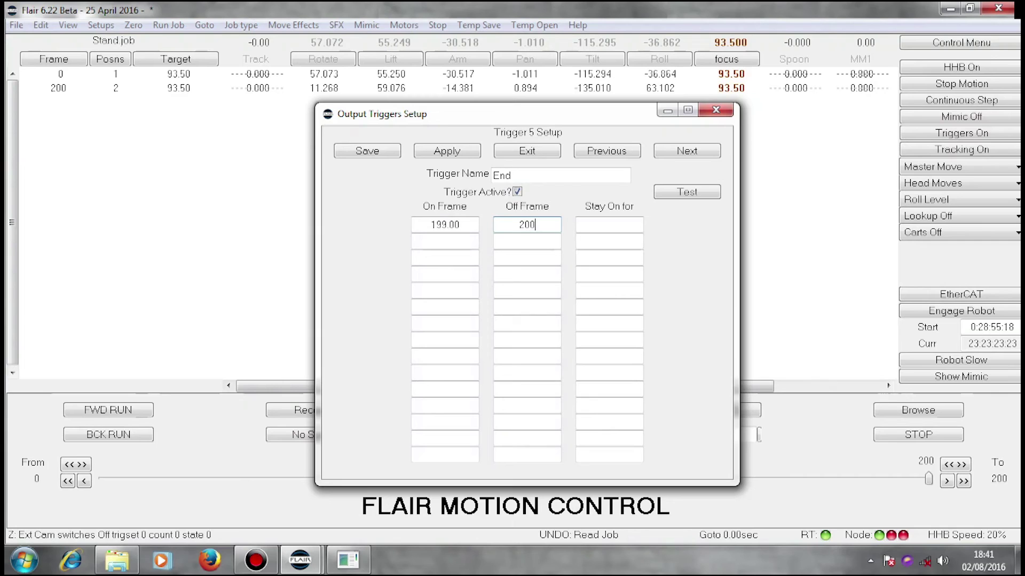
pyautogui.press('Return')
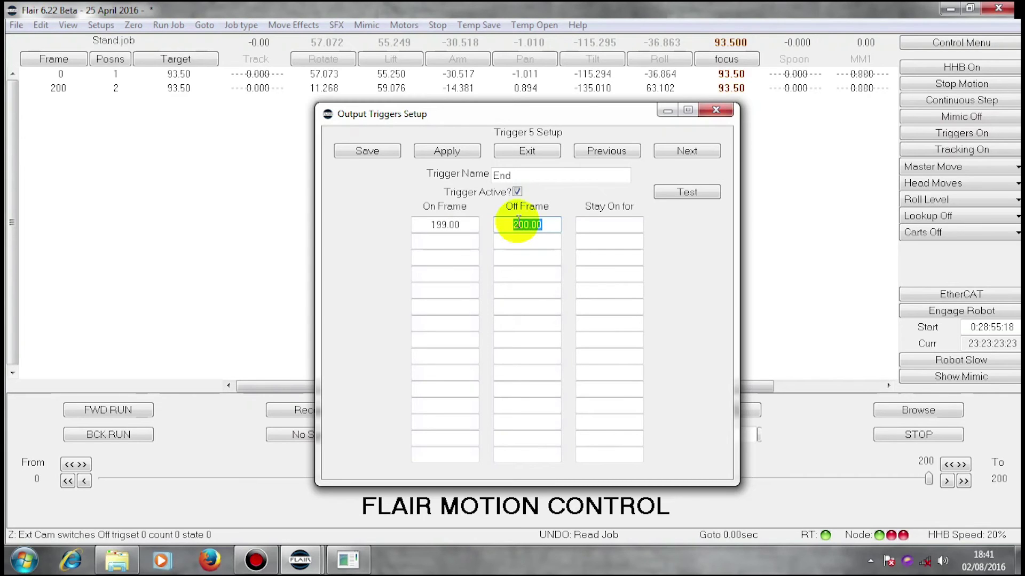
pyautogui.click(363, 153)
pyautogui.click(447, 152)
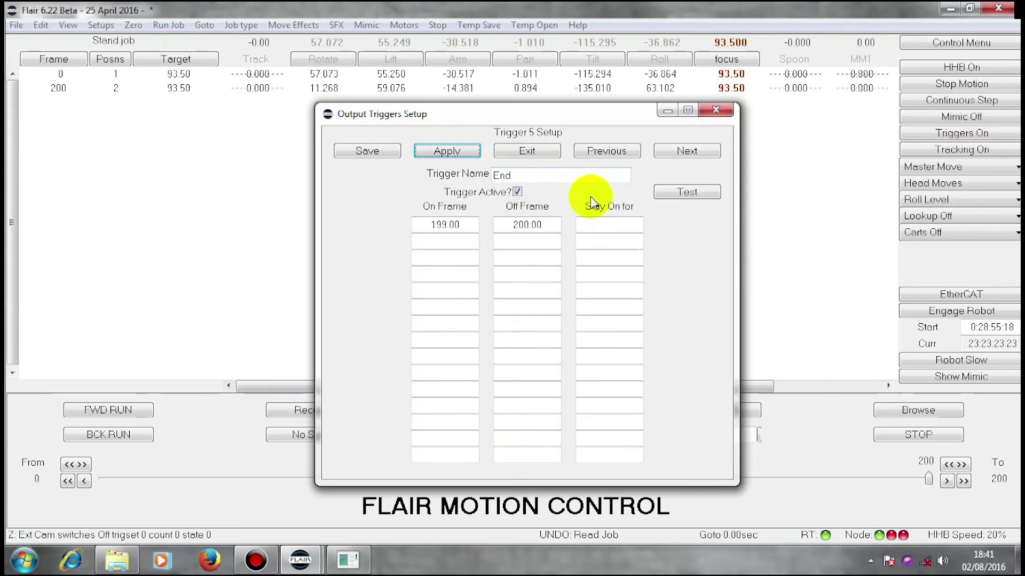
# Exit the Output Triggers Setup and engage the robot.
pyautogui.click(527, 152)
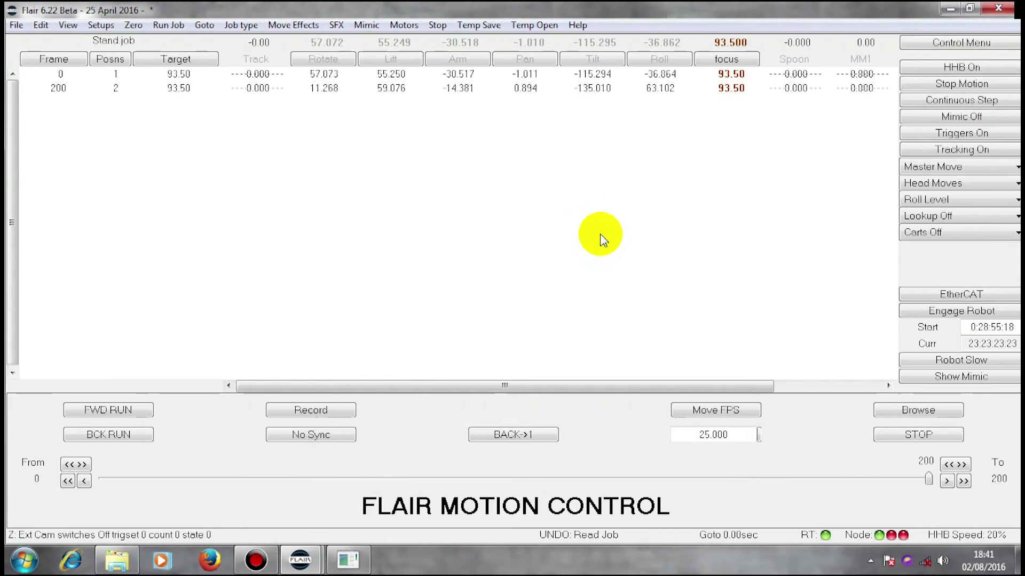
pyautogui.click(958, 314)
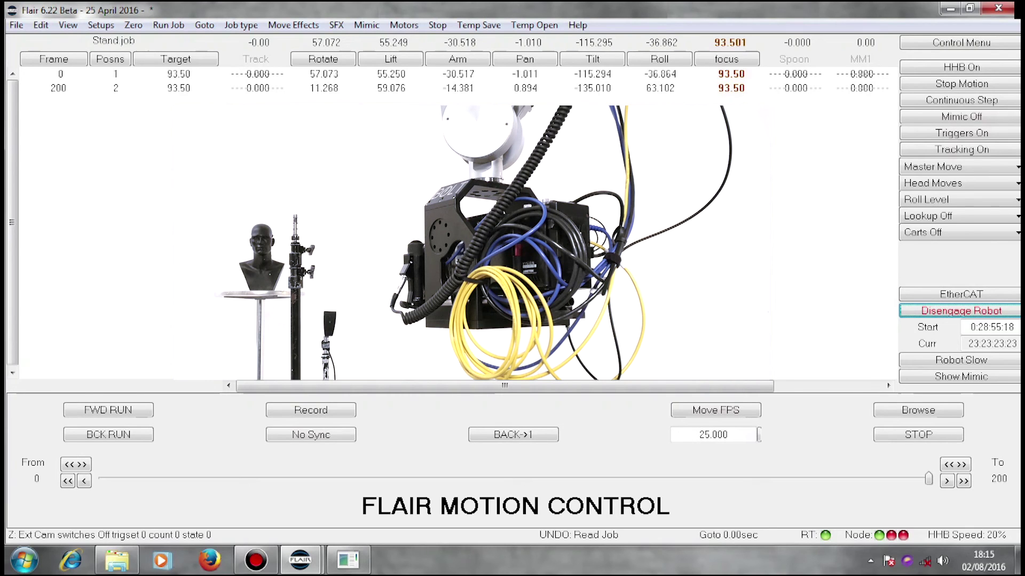
# Set Robot Fast, select FWD RUN, GOTO the move start, then SHOOT the move.
pyautogui.click(958, 359)
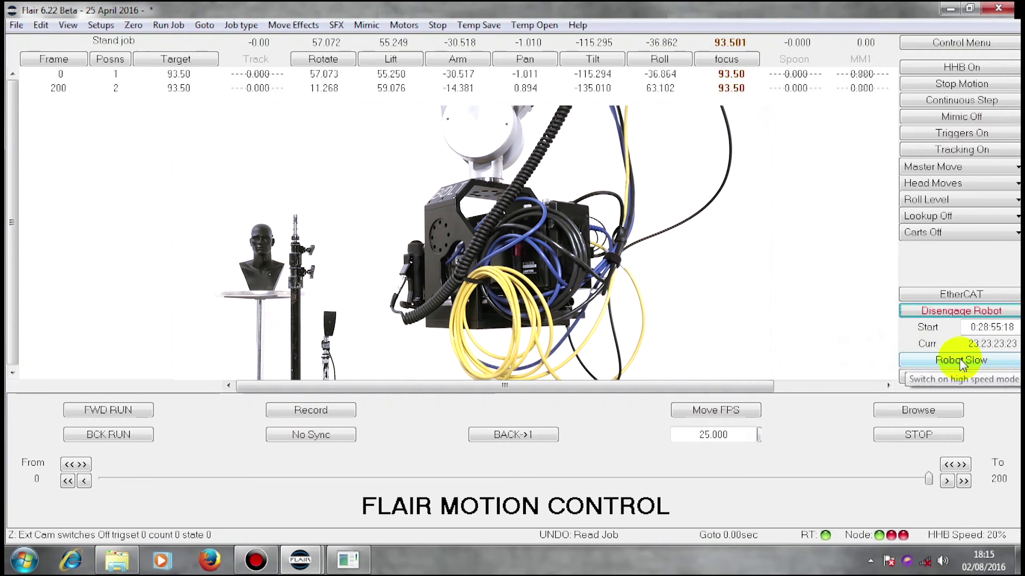
pyautogui.click(112, 408)
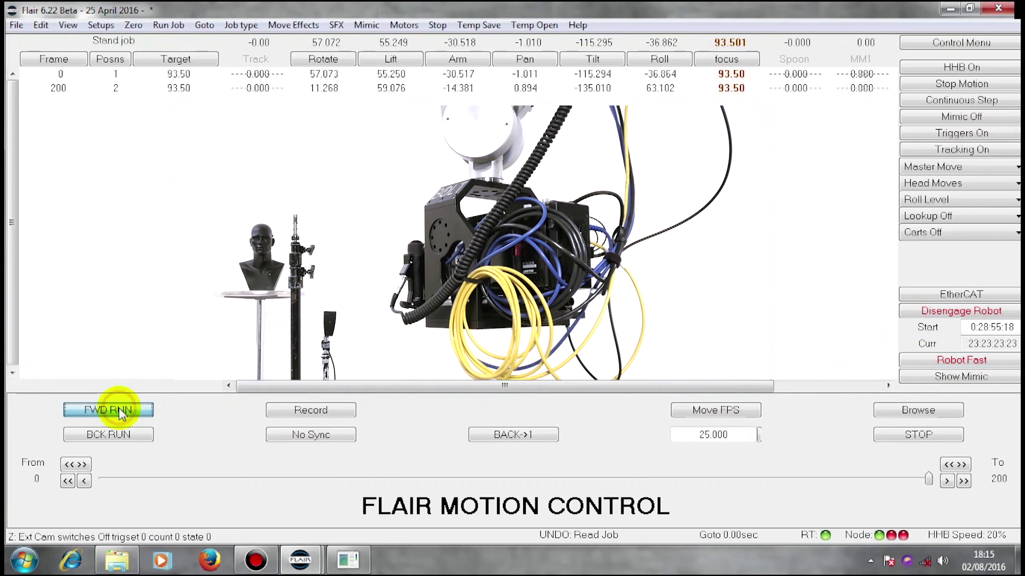
pyautogui.click(110, 410)
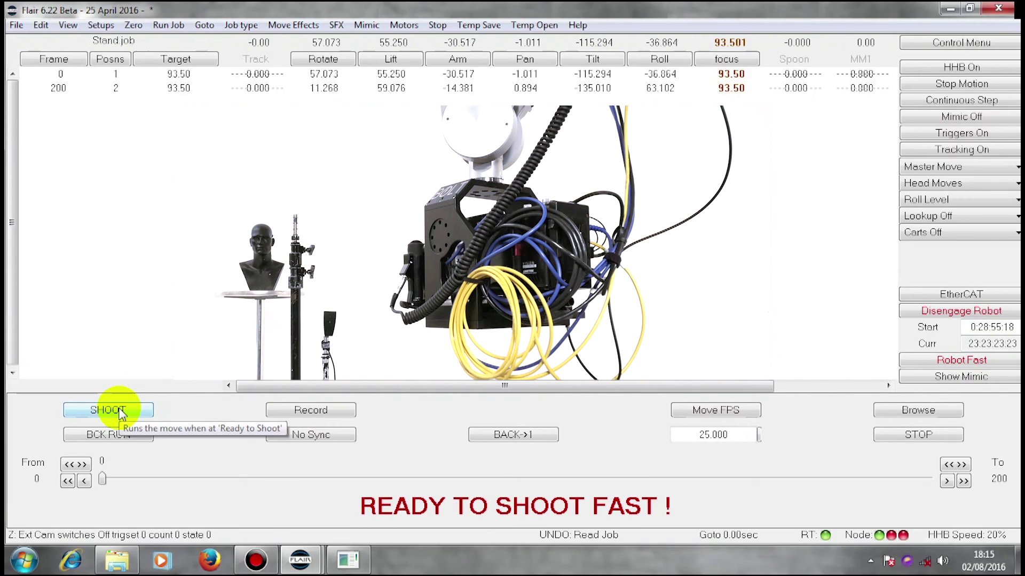
pyautogui.click(121, 412)
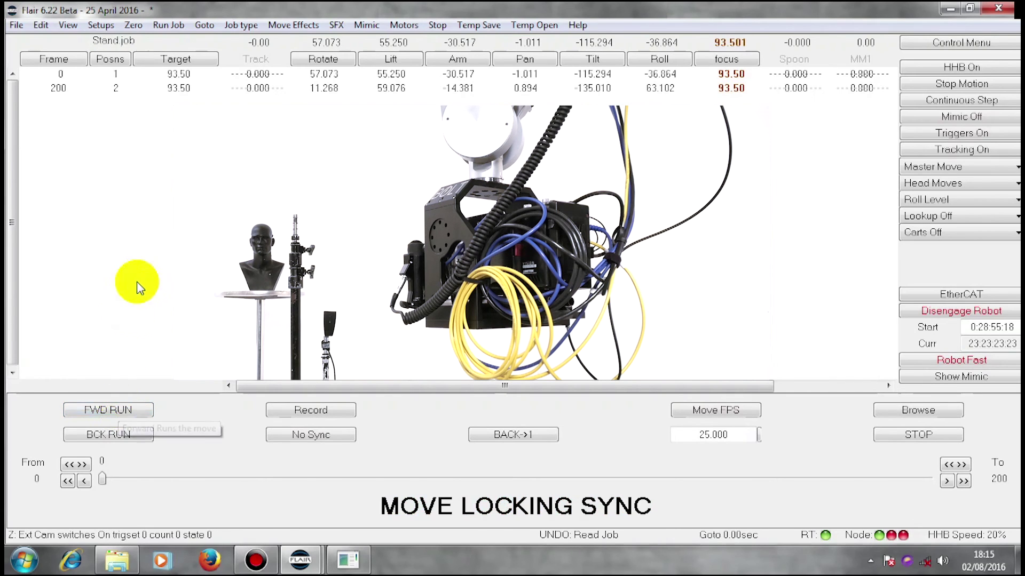